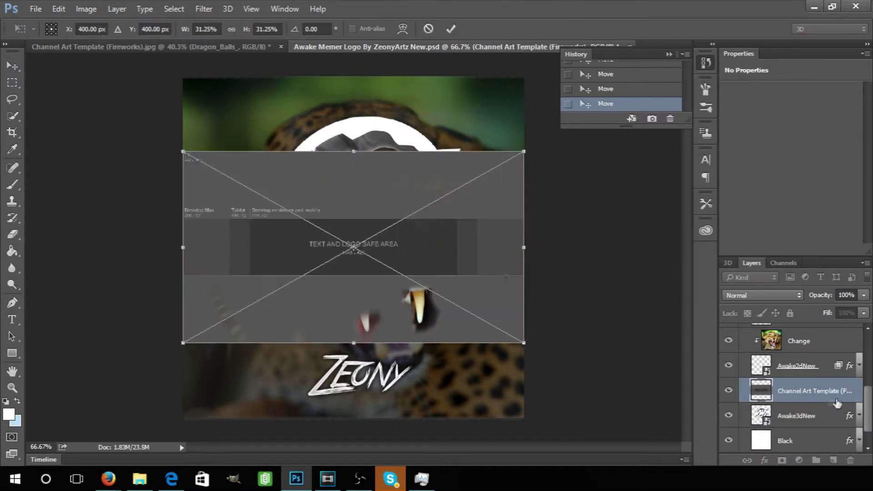
# Cancel placing the channel art template in the logo document and close the already open channel art banner document
pyautogui.rightClick(422, 238)
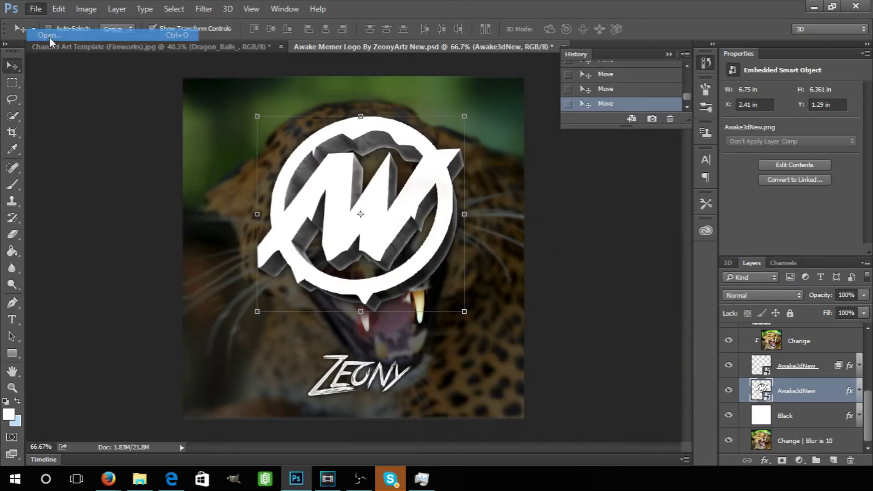
pyautogui.hotkey('ctrl', 'o')
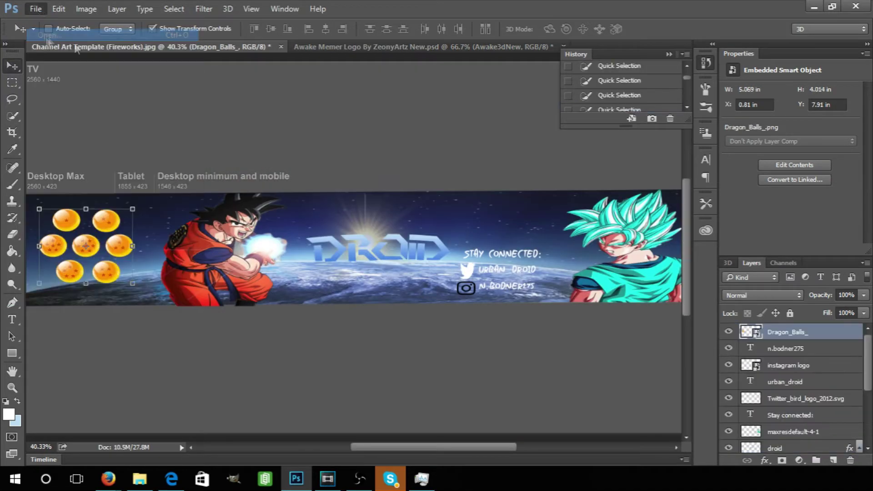
pyautogui.hotkey('ctrl', 'o')
pyautogui.press('Escape')
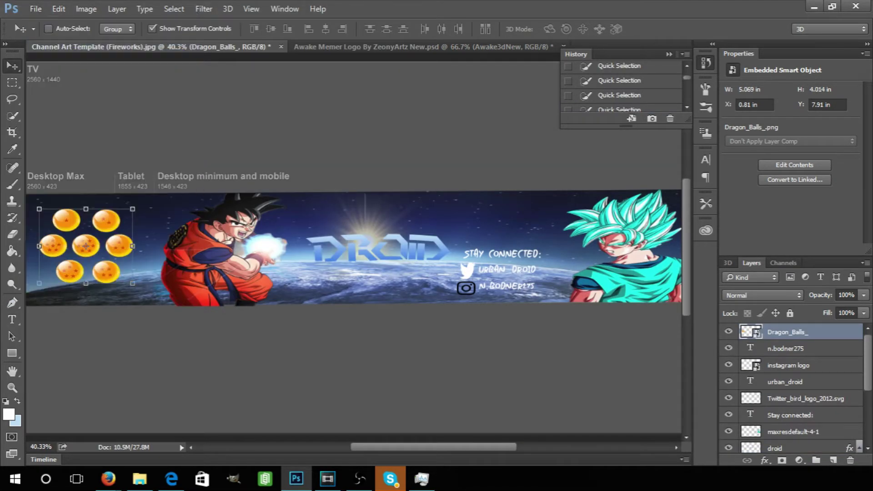
pyautogui.click(281, 47)
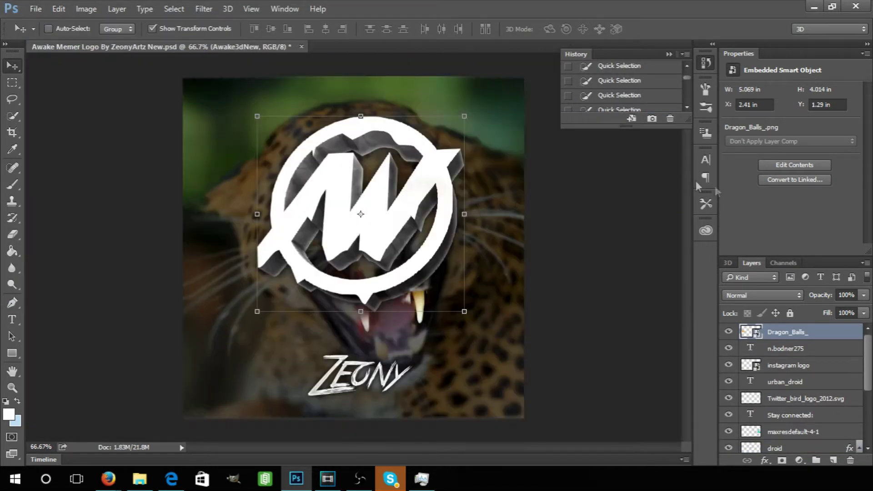
# Open Channel Art Template (Fireworks).jpg as its own document
pyautogui.click(36, 9)
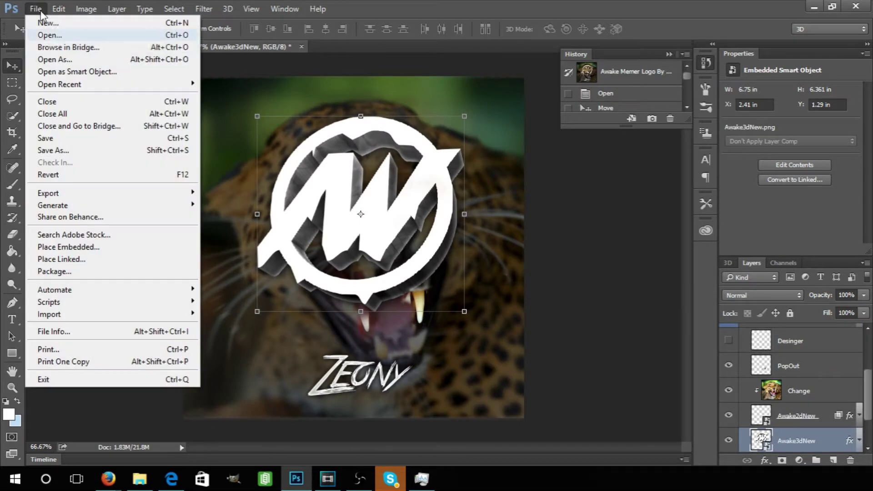
pyautogui.click(42, 33)
pyautogui.doubleClick(205, 142)
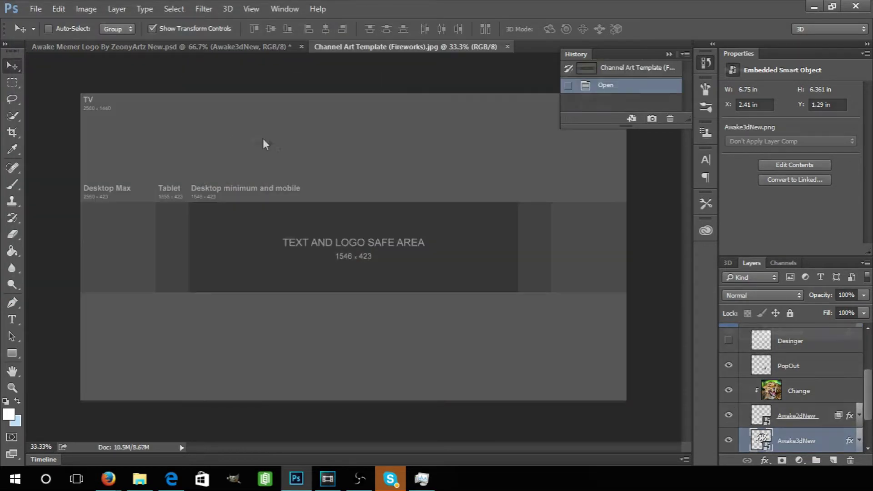
# Place arty_blue_rectangle.jpg as an embedded image in the channel art template
pyautogui.click(36, 9)
pyautogui.click(86, 249)
pyautogui.scroll(-4, 156, 119)
pyautogui.doubleClick(159, 220)
pyautogui.scroll(-2, 181, 163)
pyautogui.doubleClick(288, 165)
# Stretch the blue rectangle over the template's full 2560 x 423 band, about 502% wide and 108% high, and commit the placement
pyautogui.moveTo(353, 204); pyautogui.dragTo(360, 203)
pyautogui.moveTo(408, 236); pyautogui.dragTo(626, 253)
pyautogui.moveTo(462, 290); pyautogui.dragTo(463, 296)
pyautogui.moveTo(299, 249); pyautogui.dragTo(81, 236)
pyautogui.rightClick(228, 261)
pyautogui.click(239, 271)
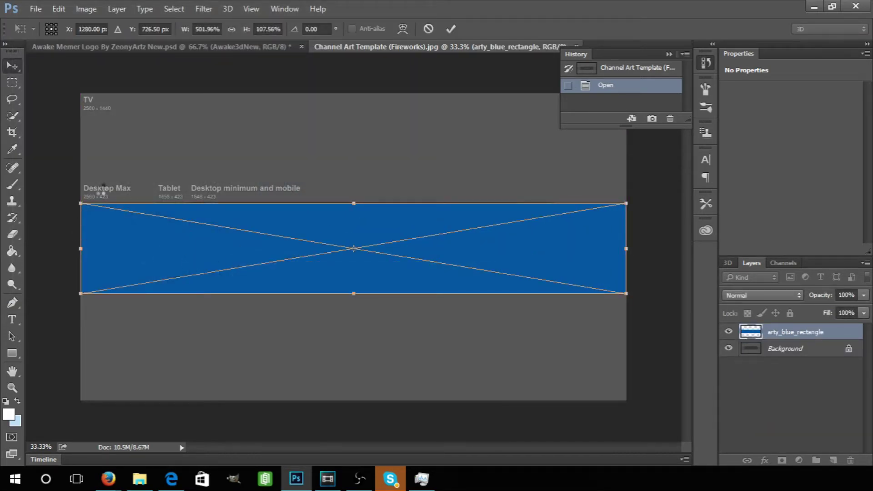
# Rasterize the blue rectangle to fill it near-black with the Paint Bucket, and choose purple as the foreground colour
pyautogui.click(11, 252)
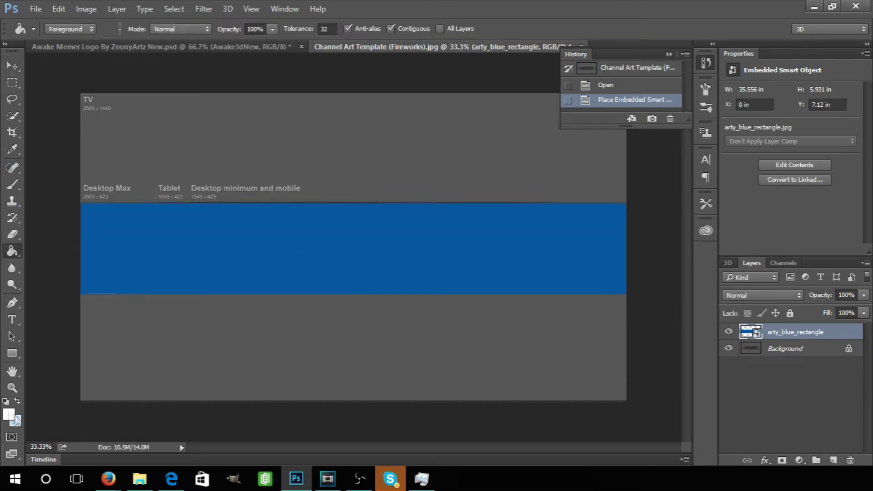
pyautogui.click(282, 237)
pyautogui.click(372, 274)
pyautogui.click(9, 414)
pyautogui.click(572, 313)
pyautogui.moveTo(521, 282); pyautogui.dragTo(483, 288)
pyautogui.click(688, 265)
pyautogui.click(254, 29)
pyautogui.click(105, 232)
pyautogui.click(57, 20)
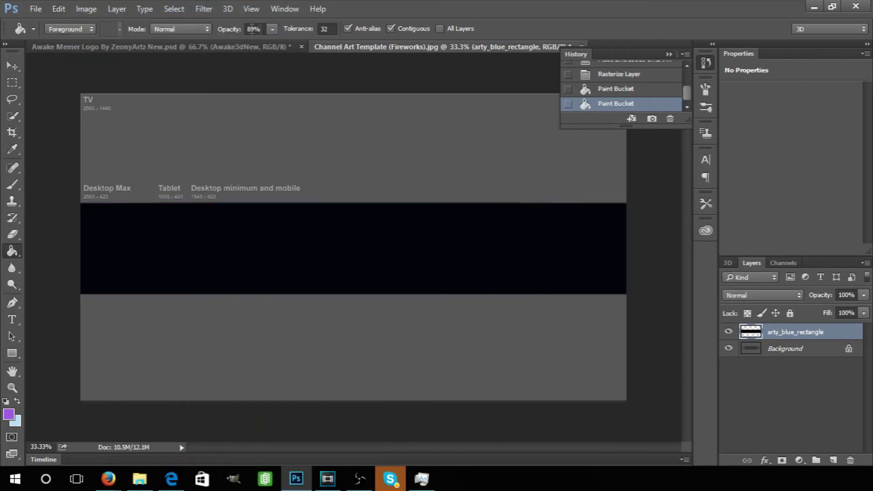
# Set up a soft Brush with 37% opacity and a size of 48 px
pyautogui.click(12, 184)
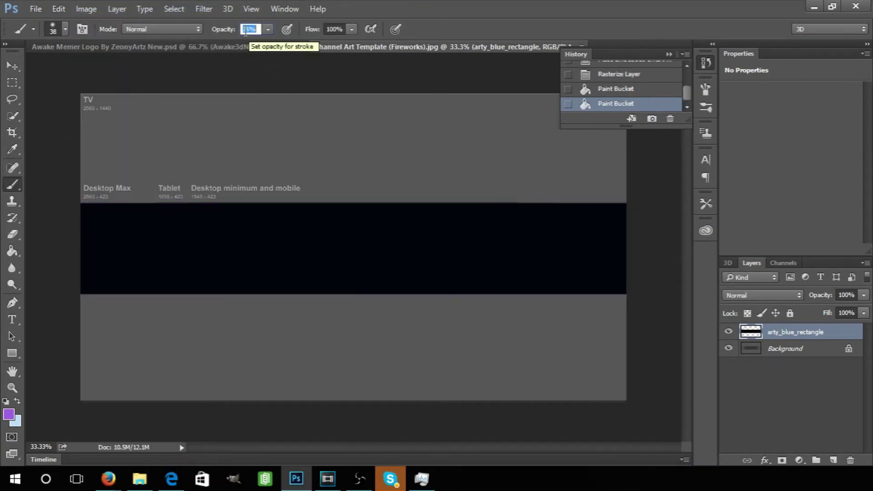
pyautogui.click(53, 28)
pyautogui.click(91, 66)
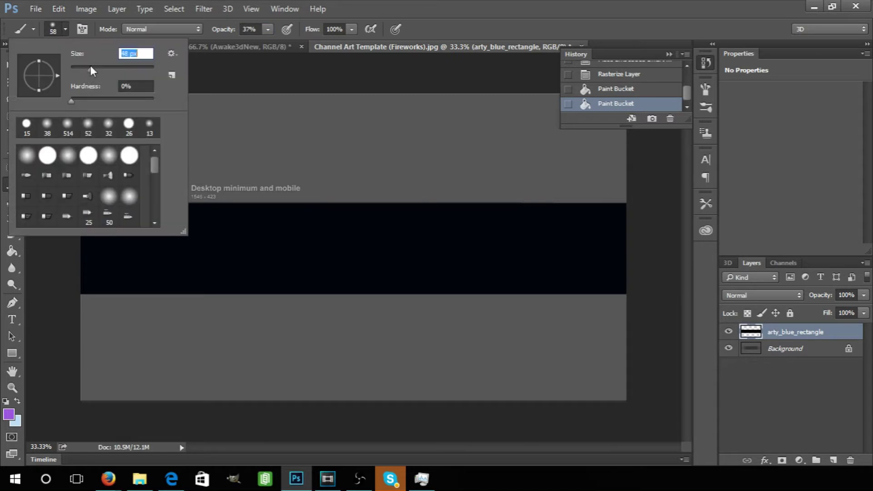
# Paint purple strokes down the left edge of the dark band with the 48 px brush
pyautogui.click(103, 266)
pyautogui.moveTo(86, 296); pyautogui.dragTo(87, 229)
pyautogui.moveTo(89, 255); pyautogui.dragTo(91, 235)
pyautogui.click(59, 9)
# Switch to the 514 px soft brush, try it on the band's left end, and step back through the painted strokes
pyautogui.click(54, 28)
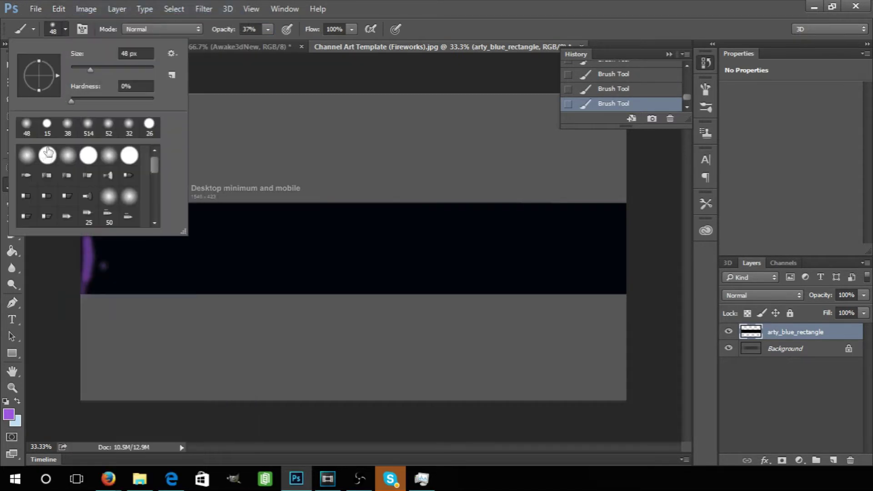
pyautogui.doubleClick(86, 129)
pyautogui.click(100, 276)
pyautogui.click(599, 93)
pyautogui.click(599, 94)
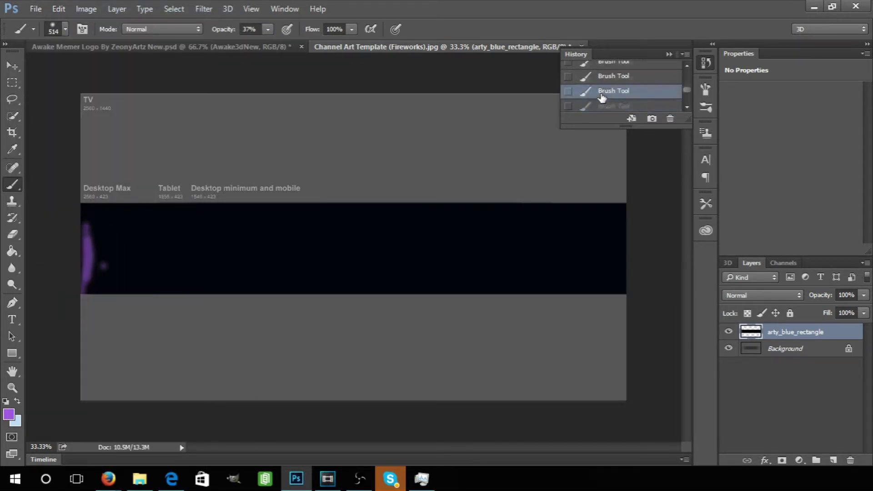
pyautogui.click(596, 77)
pyautogui.scroll(1, 614, 88)
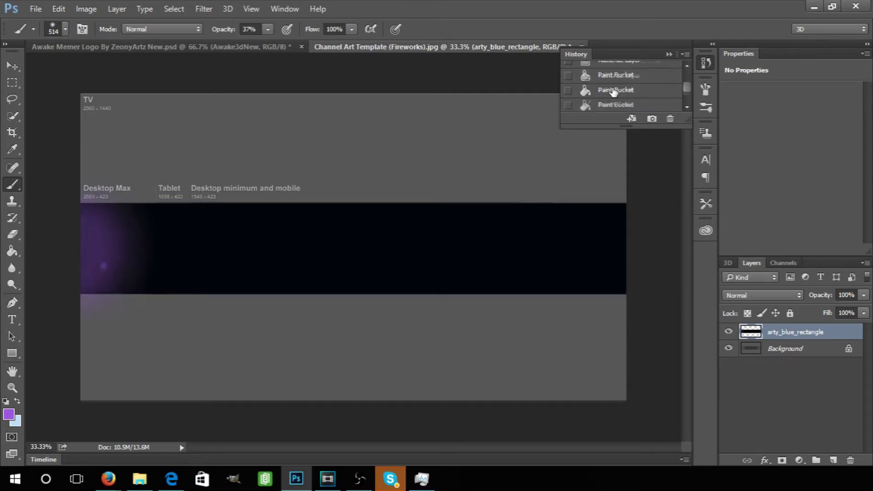
pyautogui.click(603, 90)
# Swap the foreground and background colours and set the new foreground colour to black (000000)
pyautogui.click(17, 401)
pyautogui.click(8, 414)
pyautogui.click(411, 270)
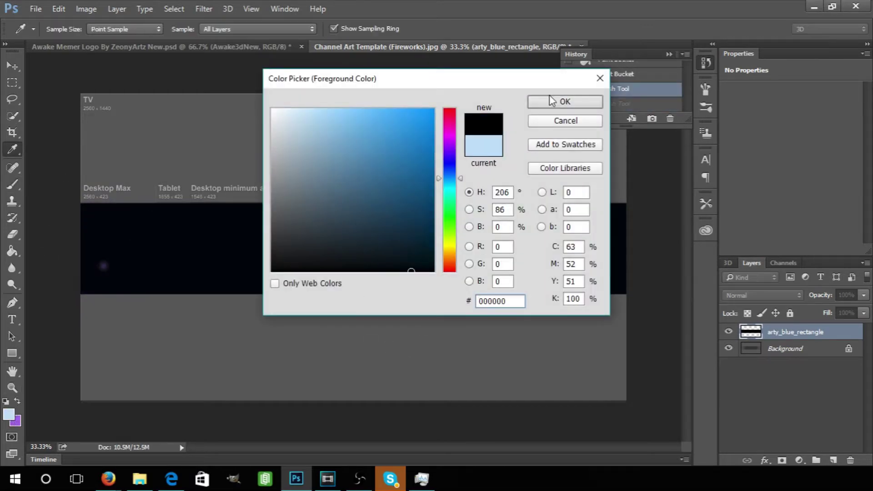
pyautogui.click(553, 106)
pyautogui.click(553, 105)
# Try a black stroke near the band's left end and step back to the plain dark band
pyautogui.click(58, 9)
pyautogui.click(73, 47)
pyautogui.moveTo(108, 241); pyautogui.dragTo(140, 247)
pyautogui.click(59, 8)
pyautogui.click(73, 47)
pyautogui.click(618, 75)
pyautogui.scroll(2, 620, 96)
# Dab a soft purple glow onto the band's left end, stepping back excess dabs and repainting it less intensely
pyautogui.click(90, 248)
pyautogui.click(90, 248)
pyautogui.click(89, 248)
pyautogui.click(90, 248)
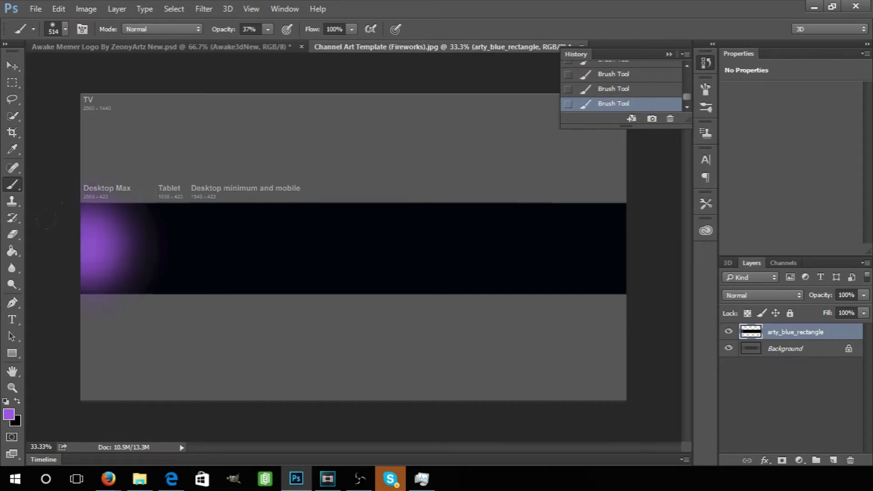
pyautogui.click(616, 89)
pyautogui.click(618, 76)
pyautogui.scroll(1, 626, 91)
pyautogui.click(624, 76)
pyautogui.moveTo(87, 232)
pyautogui.mouseDown()
pyautogui.moveTo(88, 272)
pyautogui.moveTo(92, 243)
pyautogui.mouseUp()
# Paint a soft purple glow on the band's right end and a broad purple stroke across its middle
pyautogui.moveTo(622, 237); pyautogui.dragTo(621, 268)
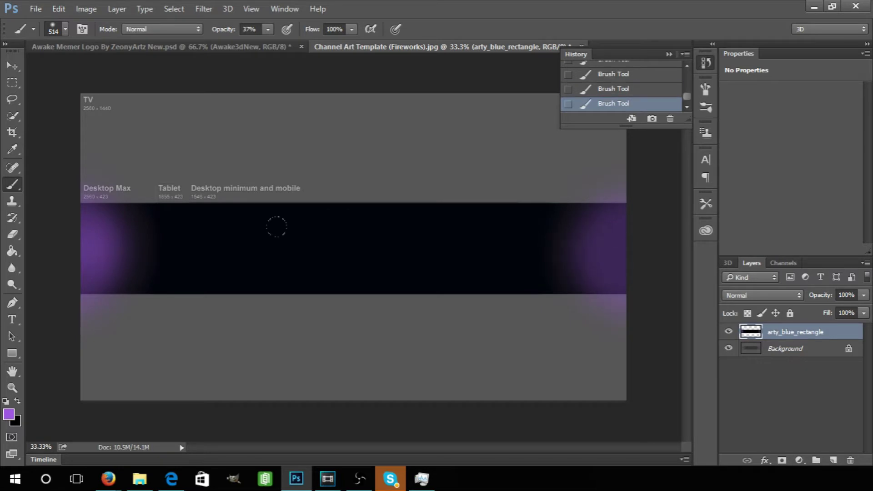
pyautogui.scroll(20, 41, 447)
pyautogui.scroll(-20, 41, 447)
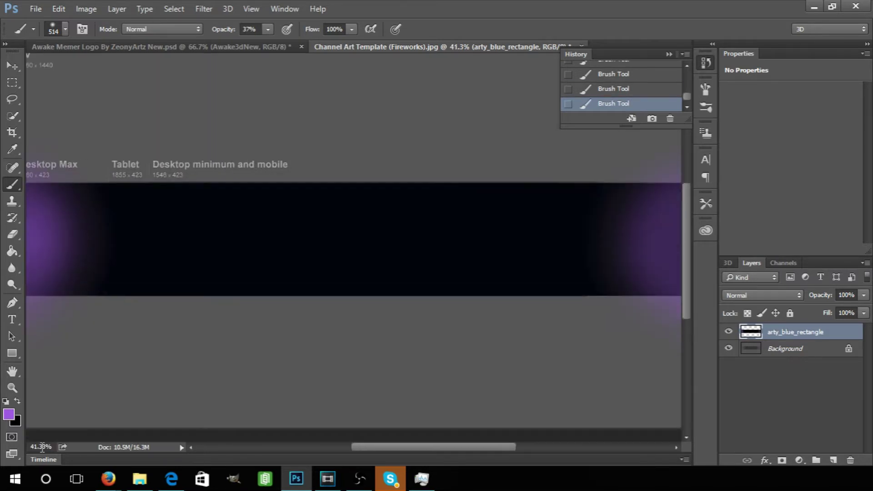
pyautogui.click(32, 8)
pyautogui.click(32, 8)
pyautogui.moveTo(255, 246)
pyautogui.mouseDown()
pyautogui.moveTo(252, 216)
pyautogui.moveTo(386, 264)
pyautogui.moveTo(432, 223)
pyautogui.mouseUp()
# Try black dabs over the left glow, revert the history to the left glow alone, and undo a stray black dab
pyautogui.click(18, 401)
pyautogui.click(68, 263)
pyautogui.click(72, 255)
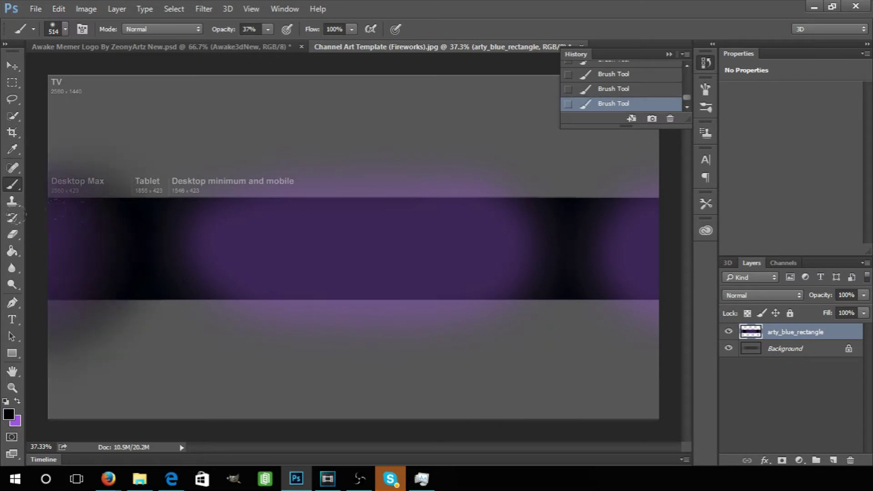
pyautogui.click(73, 254)
pyautogui.click(602, 88)
pyautogui.click(602, 75)
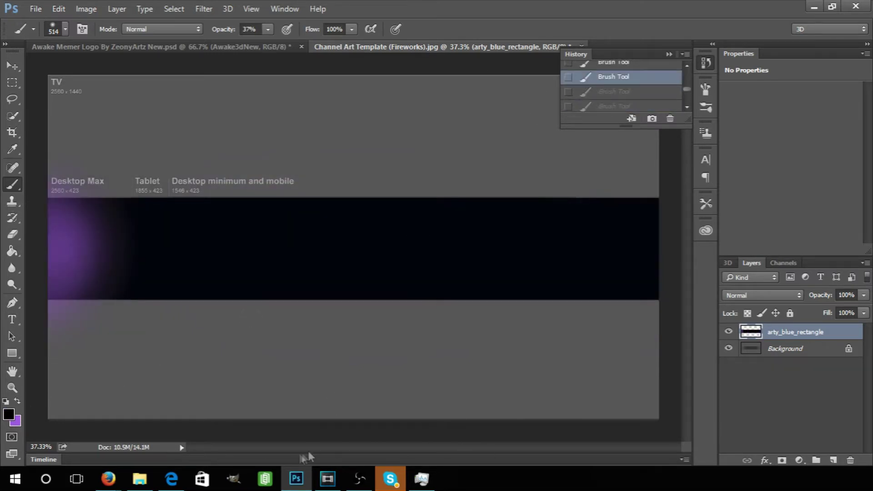
pyautogui.click(328, 311)
pyautogui.click(59, 9)
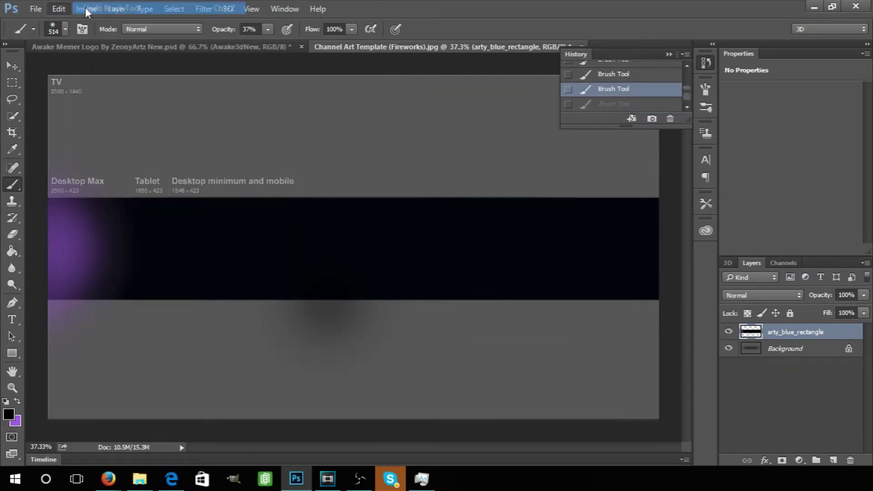
# Build up a matching soft purple glow on the band's right end with repeated brush dabs
pyautogui.click(42, 447)
pyautogui.scroll(-3, 41, 447)
pyautogui.click(648, 247)
pyautogui.click(17, 401)
pyautogui.click(648, 248)
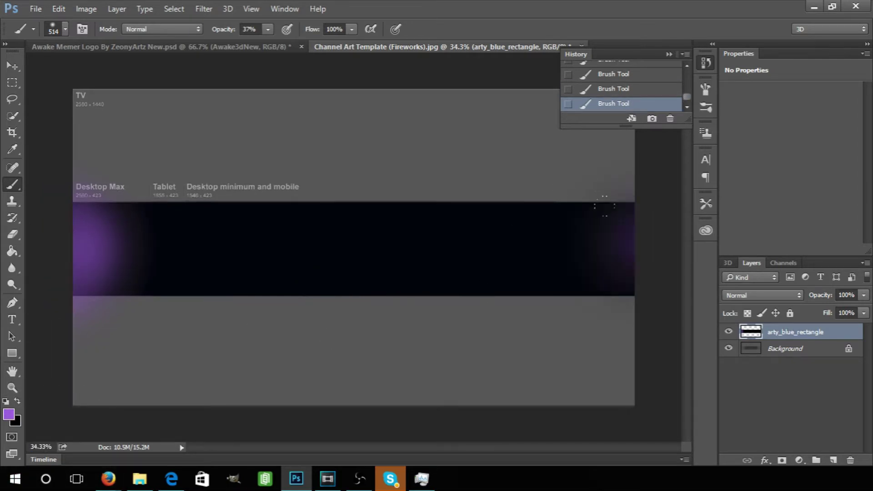
pyautogui.click(649, 250)
pyautogui.click(649, 250)
pyautogui.click(41, 447)
pyautogui.scroll(7, 42, 447)
pyautogui.scroll(-3, 41, 447)
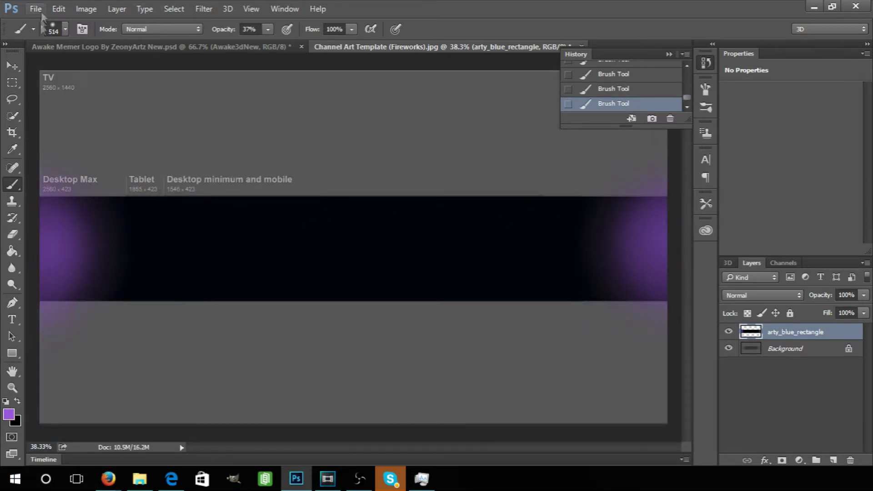
# Place triangle.png from the background pictures folder as an embedded image
pyautogui.click(107, 481)
pyautogui.click(35, 9)
pyautogui.click(68, 253)
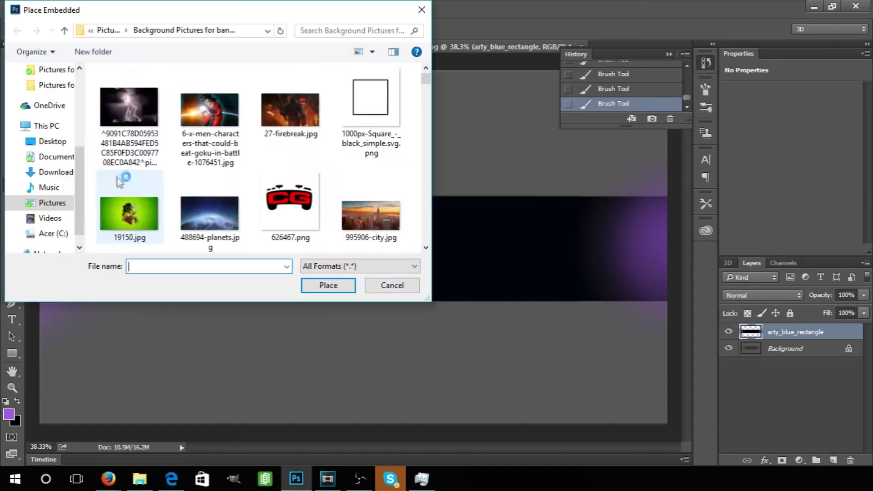
pyautogui.scroll(-10, 232, 172)
pyautogui.scroll(-15, 234, 172)
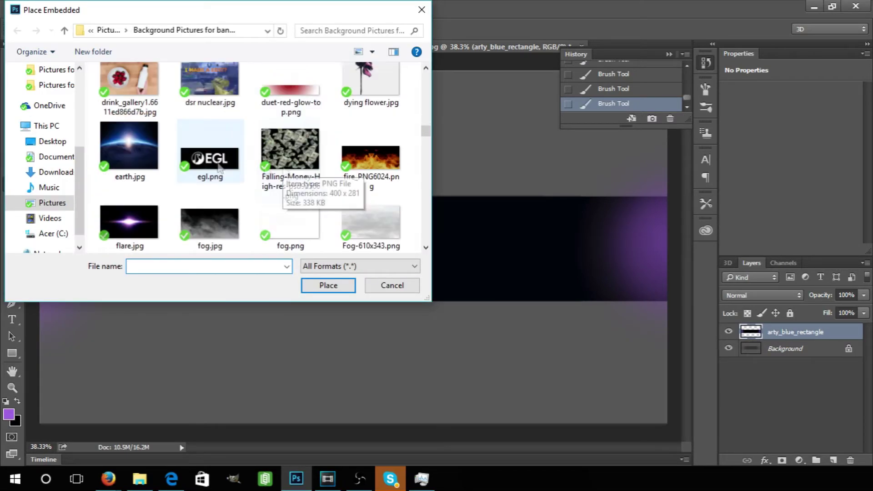
pyautogui.scroll(-15, 246, 184)
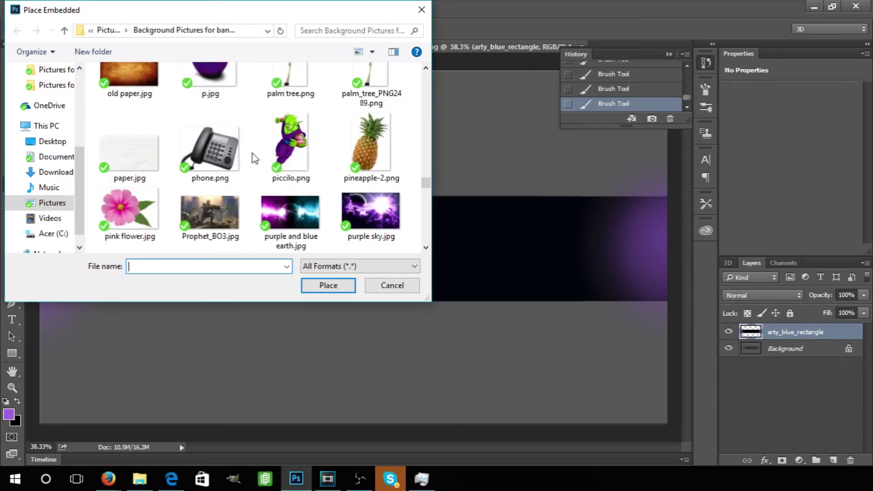
pyautogui.scroll(-4, 288, 145)
pyautogui.doubleClick(211, 96)
# Enlarge the triangle image in the middle of the band to about 272% width and 201% height and commit it
pyautogui.moveTo(365, 221); pyautogui.dragTo(366, 196)
pyautogui.moveTo(382, 235); pyautogui.dragTo(404, 235)
pyautogui.moveTo(323, 235); pyautogui.dragTo(307, 235)
pyautogui.moveTo(404, 235); pyautogui.dragTo(425, 235)
pyautogui.moveTo(305, 235); pyautogui.dragTo(279, 235)
pyautogui.rightClick(335, 238)
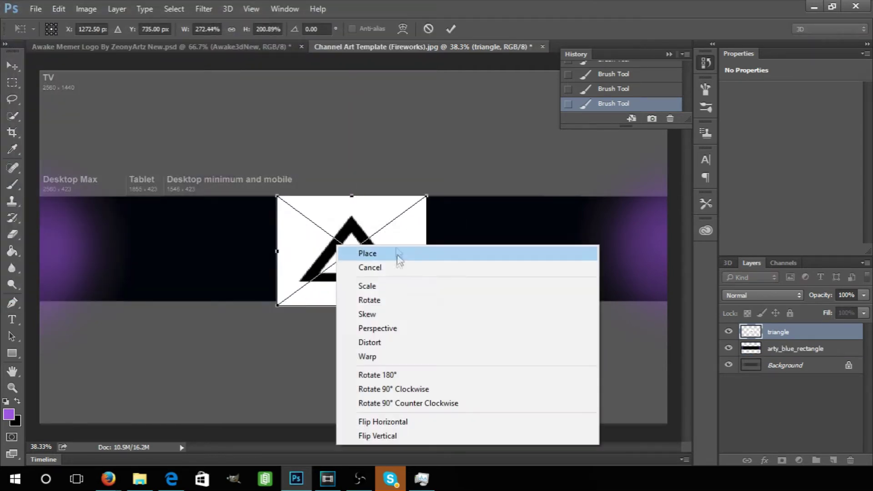
pyautogui.click(360, 251)
# Select the black triangle outline with Quick Selection and rasterize the triangle layer
pyautogui.press('w')
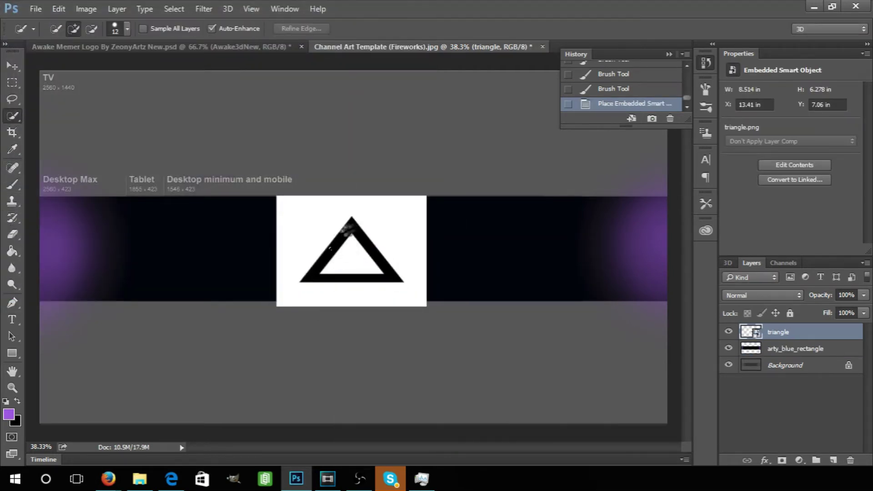
pyautogui.moveTo(349, 225); pyautogui.dragTo(320, 268)
pyautogui.moveTo(318, 277); pyautogui.dragTo(389, 278)
pyautogui.rightClick(786, 333)
pyautogui.click(534, 285)
# Invert the selection and cut away the white background around and inside the triangle
pyautogui.click(59, 8)
pyautogui.rightClick(384, 257)
pyautogui.click(411, 214)
pyautogui.click(59, 9)
pyautogui.click(90, 67)
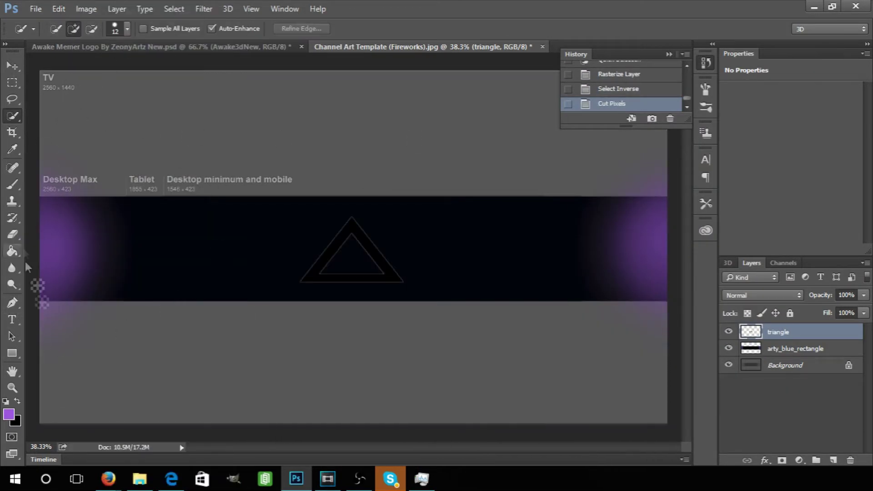
# Set the foreground colour to a very light grey and fill the triangle outline with it using the Paint Bucket
pyautogui.click(14, 414)
pyautogui.moveTo(274, 128); pyautogui.dragTo(273, 124)
pyautogui.click(547, 103)
pyautogui.press('g')
pyautogui.click(327, 256)
# Place dirt.png as an embedded image above the triangle layer
pyautogui.click(58, 8)
pyautogui.moveTo(36, 9)
pyautogui.click(118, 213)
pyautogui.scroll(-12, 120, 204)
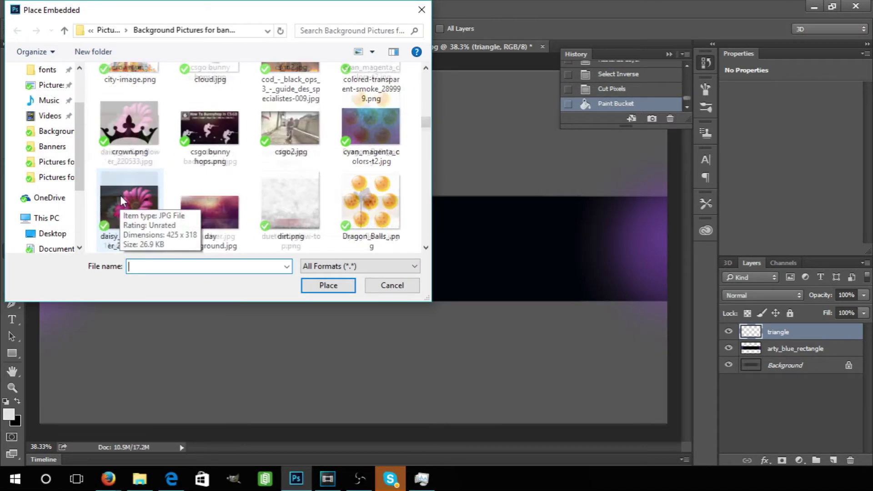
pyautogui.doubleClick(362, 230)
# Scale the dirt texture to fit the triangle, about 42% wide and 27% high, and commit the placement
pyautogui.moveTo(352, 142); pyautogui.dragTo(352, 222)
pyautogui.moveTo(477, 285); pyautogui.dragTo(396, 286)
pyautogui.moveTo(228, 285); pyautogui.dragTo(306, 286)
pyautogui.moveTo(352, 349); pyautogui.dragTo(352, 282)
pyautogui.moveTo(306, 252); pyautogui.dragTo(298, 252)
pyautogui.moveTo(398, 251); pyautogui.dragTo(407, 251)
pyautogui.moveTo(351, 222); pyautogui.dragTo(351, 216)
pyautogui.rightClick(360, 224)
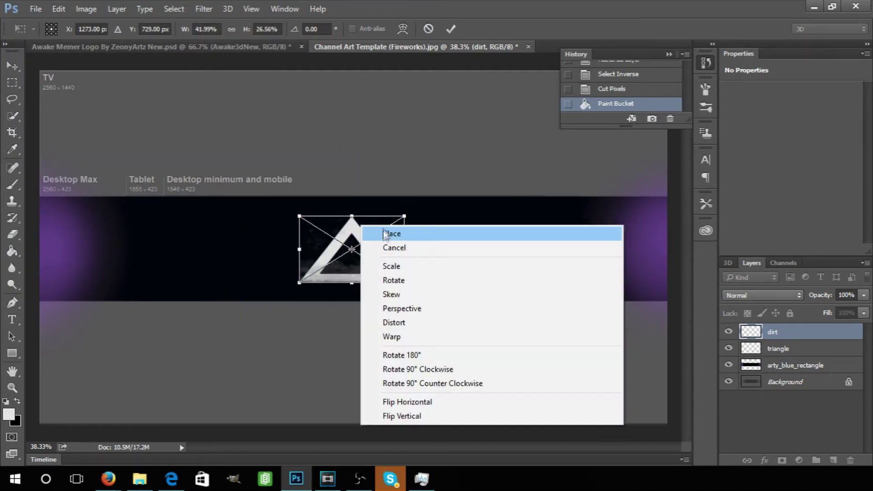
pyautogui.click(386, 233)
# Rasterize the dirt layer and erase the texture outside the triangle's left side, enlarging the Eraser to 27 px
pyautogui.click(13, 234)
pyautogui.click(301, 288)
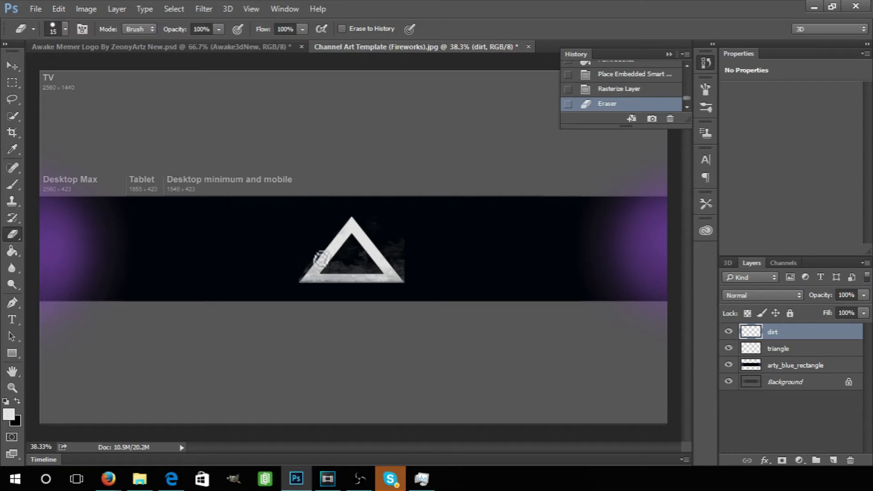
pyautogui.click(307, 297)
pyautogui.click(58, 9)
pyautogui.click(87, 33)
pyautogui.moveTo(302, 263); pyautogui.dragTo(325, 230)
pyautogui.click(65, 29)
pyautogui.moveTo(77, 72); pyautogui.dragTo(79, 71)
pyautogui.moveTo(306, 273); pyautogui.dragTo(312, 269)
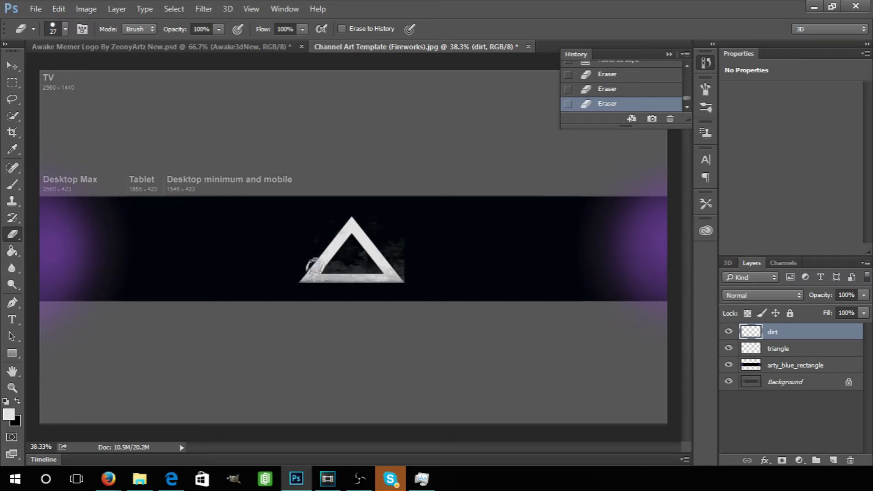
# Place dirt.png as a second embedded image, and erase the first dirt layer's remaining texture inside the triangle
pyautogui.click(59, 8)
pyautogui.click(325, 280)
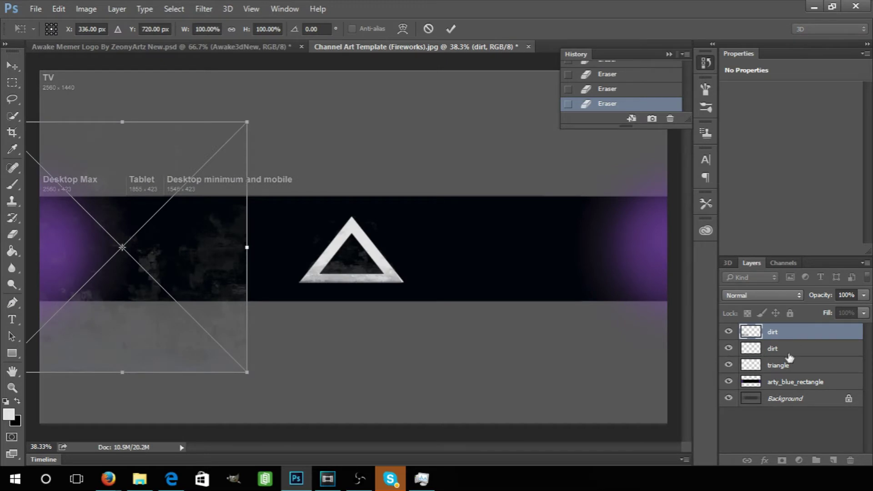
pyautogui.rightClick(156, 206)
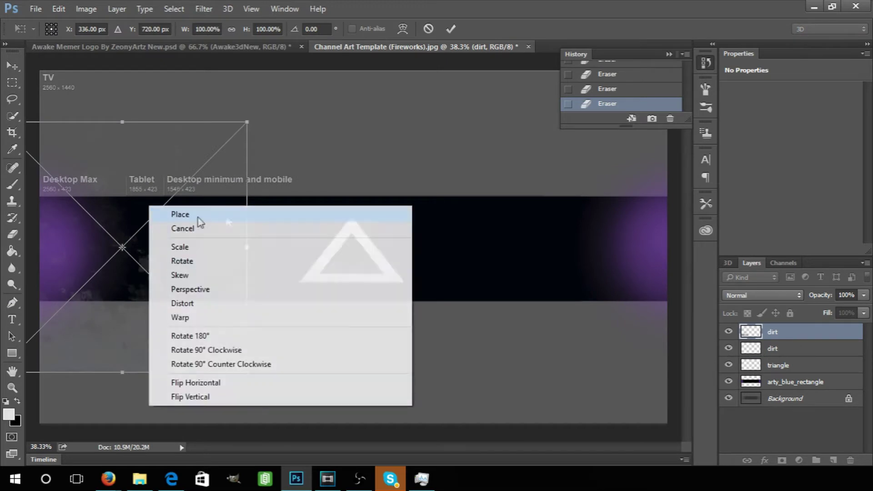
pyautogui.click(188, 215)
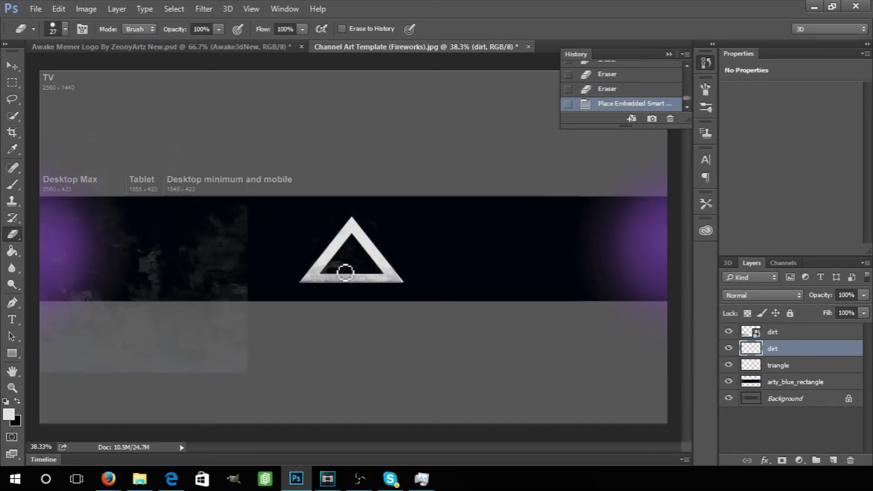
pyautogui.click(354, 254)
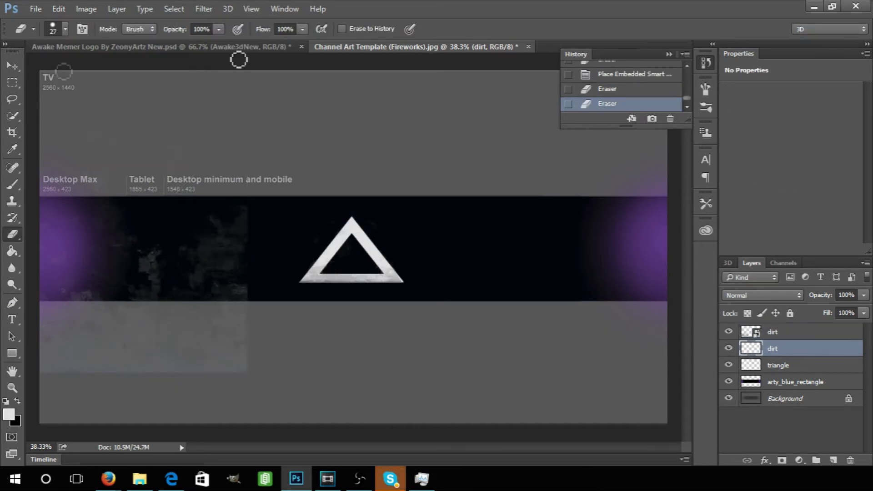
# Rasterize the new dirt layer and transform it over the triangle, about 42% wide, 70% high and rotated about 180°
pyautogui.click(756, 334)
pyautogui.press('v')
pyautogui.moveTo(173, 248); pyautogui.dragTo(291, 255)
pyautogui.moveTo(375, 121); pyautogui.dragTo(159, 331)
pyautogui.moveTo(241, 130); pyautogui.dragTo(245, 216)
pyautogui.moveTo(116, 298); pyautogui.dragTo(299, 283)
pyautogui.moveTo(366, 298); pyautogui.dragTo(405, 299)
pyautogui.moveTo(353, 381)
pyautogui.mouseDown()
pyautogui.moveTo(363, 313)
pyautogui.moveTo(357, 281)
pyautogui.moveTo(351, 384)
pyautogui.mouseUp()
pyautogui.rightClick(362, 268)
pyautogui.click(301, 155)
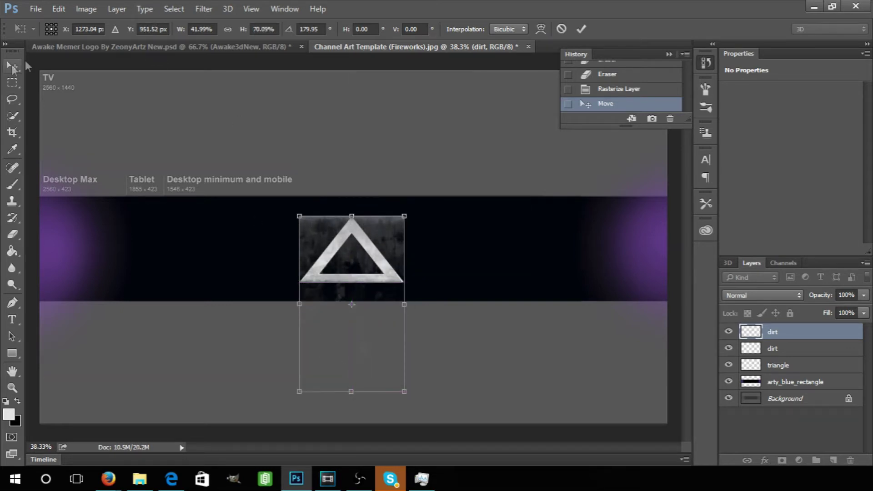
pyautogui.press('Return')
# Erase the second dirt texture around the outside of the triangle and within its inner opening
pyautogui.press('e')
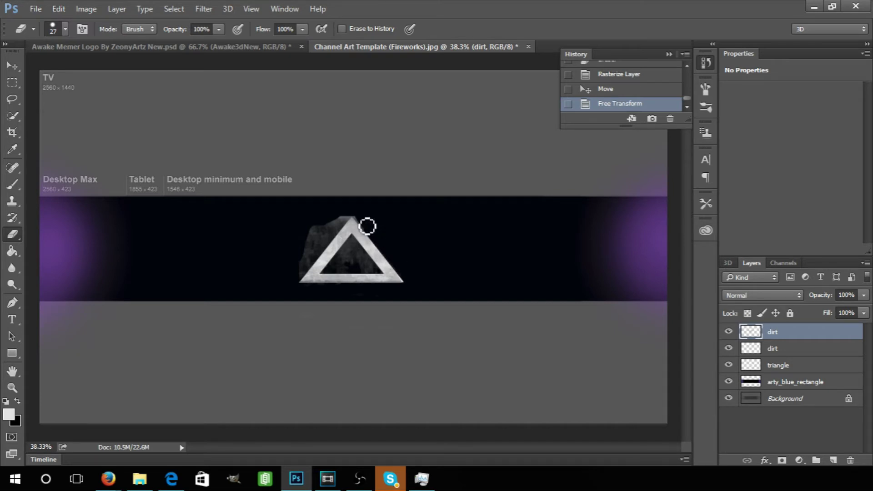
pyautogui.moveTo(365, 224); pyautogui.dragTo(372, 228)
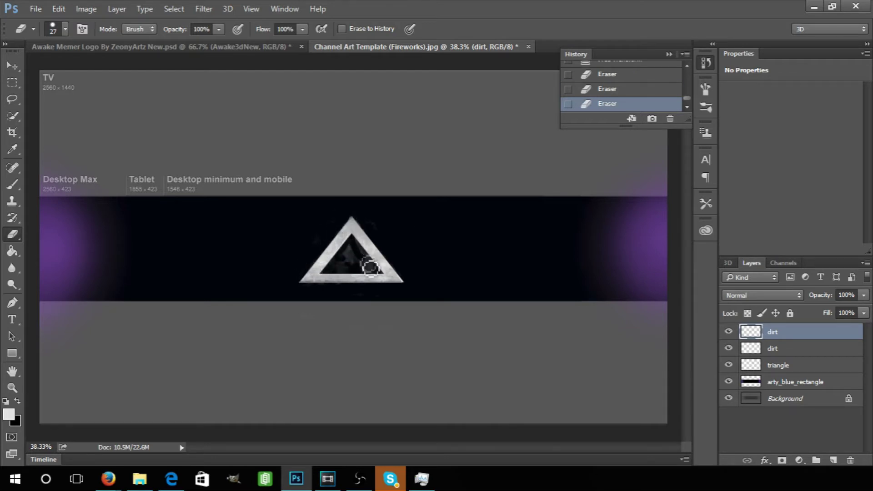
pyautogui.moveTo(353, 274); pyautogui.dragTo(369, 275)
pyautogui.click(60, 9)
pyautogui.click(93, 34)
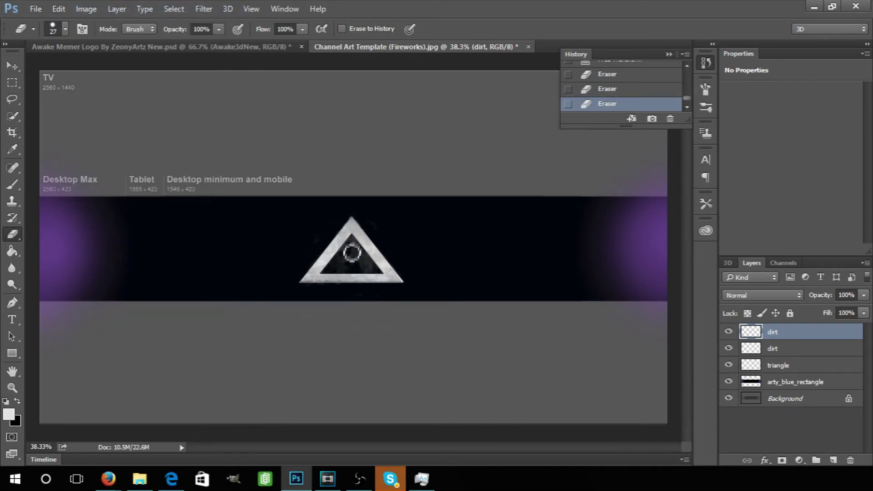
pyautogui.scroll(12, 46, 446)
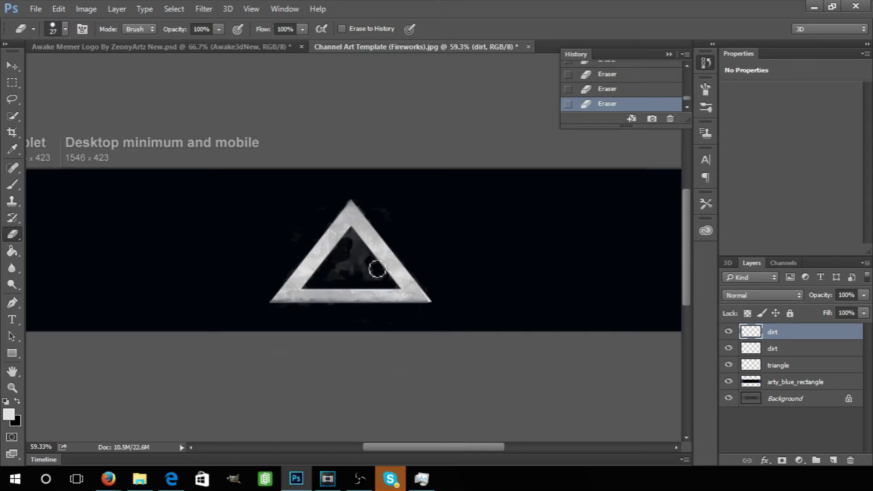
pyautogui.rightClick(354, 235)
pyautogui.click(349, 250)
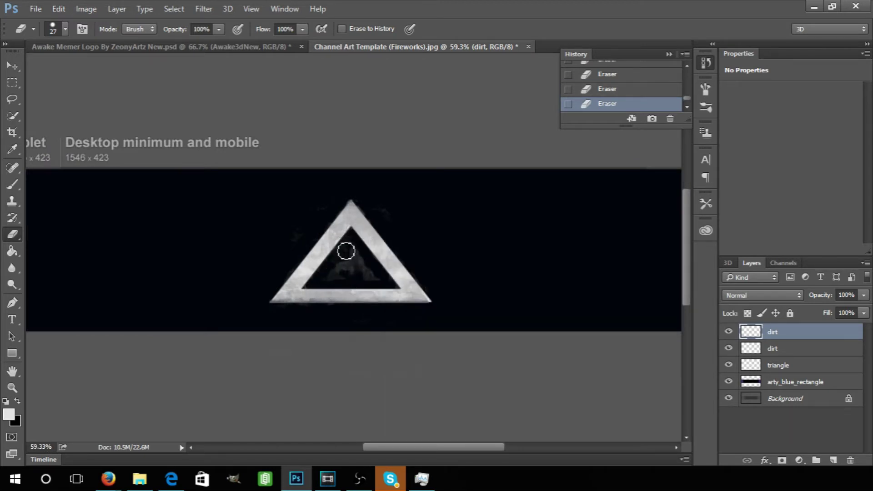
pyautogui.moveTo(349, 249); pyautogui.dragTo(349, 270)
pyautogui.click(43, 447)
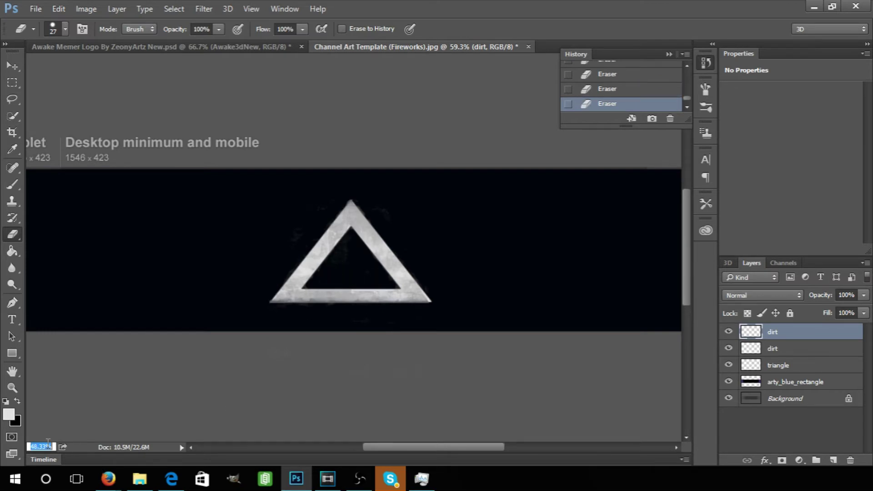
pyautogui.scroll(-12, 42, 447)
pyautogui.click(35, 9)
pyautogui.click(75, 246)
pyautogui.scroll(-15, 287, 216)
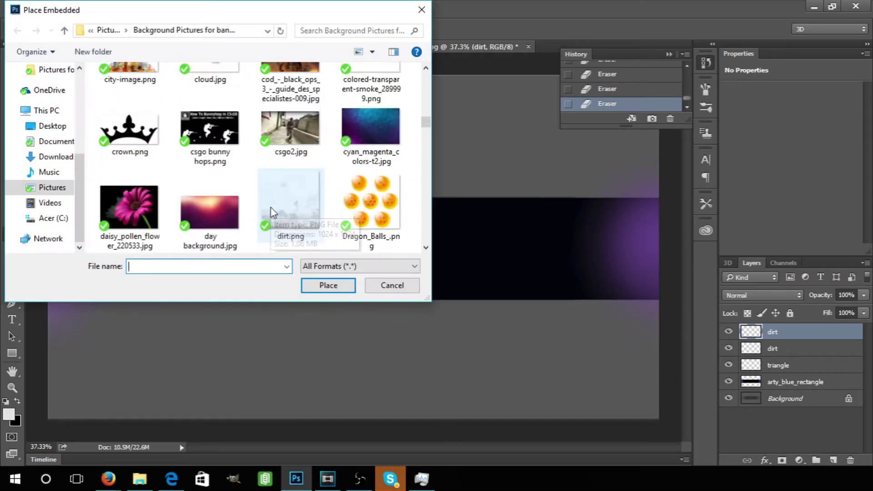
pyautogui.scroll(-10, 287, 216)
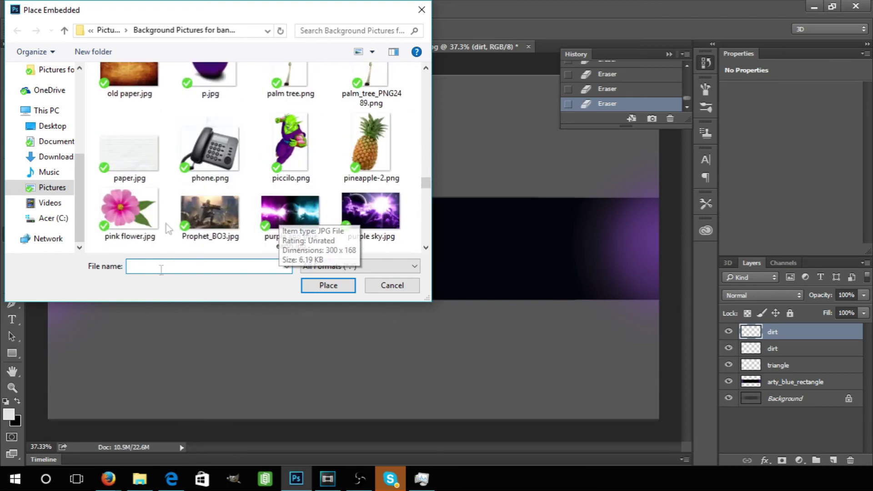
pyautogui.scroll(3, 185, 234)
pyautogui.scroll(-3, 184, 233)
pyautogui.scroll(3, 168, 182)
pyautogui.scroll(-9, 167, 181)
pyautogui.scroll(-2, 168, 181)
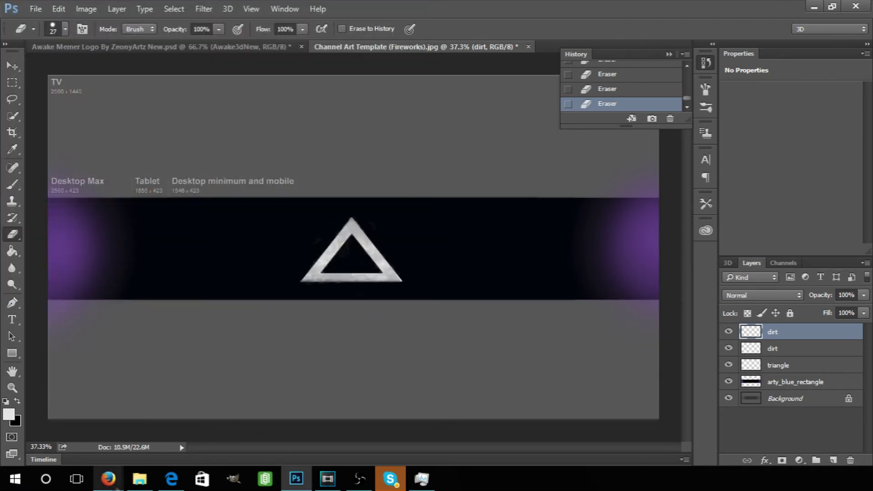
# Place purple stuff.png as an embedded image partly overlapping the triangle's left side and commit the placement
pyautogui.click(106, 480)
pyautogui.click(91, 425)
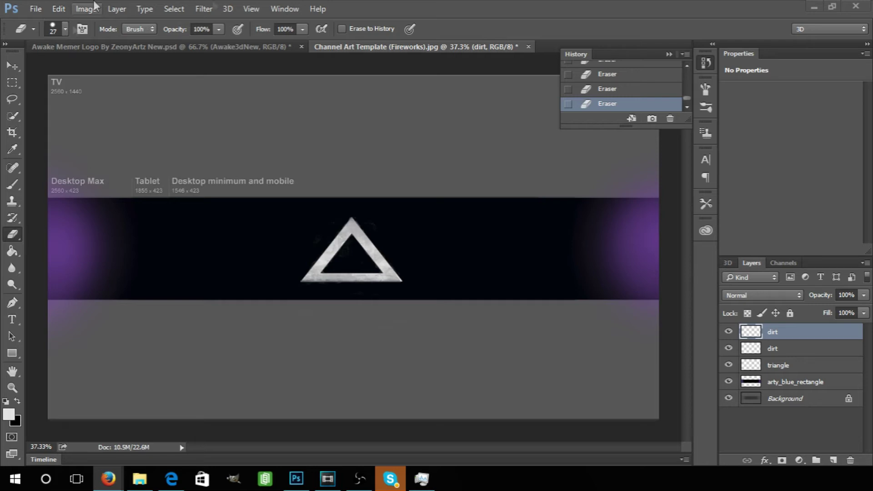
pyautogui.click(35, 9)
pyautogui.click(59, 248)
pyautogui.scroll(-10, 273, 198)
pyautogui.scroll(-5, 272, 198)
pyautogui.doubleClick(263, 185)
pyautogui.moveTo(347, 231); pyautogui.dragTo(249, 233)
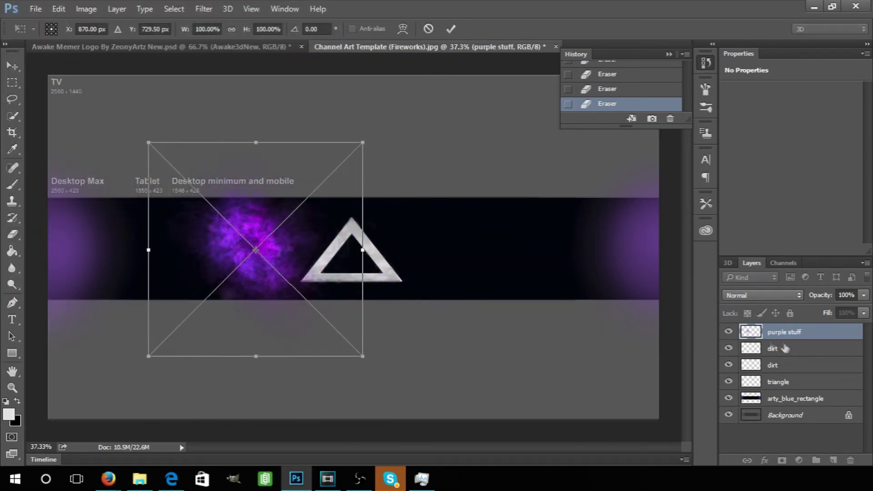
pyautogui.rightClick(86, 197)
pyautogui.click(115, 203)
# Reorder the purple stuff layer directly below the triangle layer and centre the purple burst behind the triangle
pyautogui.moveTo(773, 331); pyautogui.dragTo(772, 390)
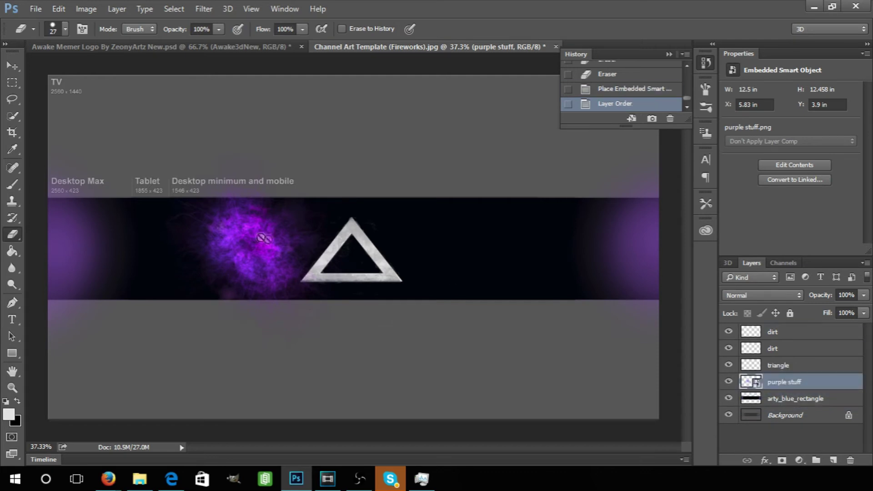
pyautogui.click(12, 66)
pyautogui.moveTo(244, 237); pyautogui.dragTo(376, 237)
# Duplicate the purple stuff layer, move the copy to the dark band's left part, rotate it and apply the transform
pyautogui.click(778, 365)
pyautogui.rightClick(784, 382)
pyautogui.click(510, 88)
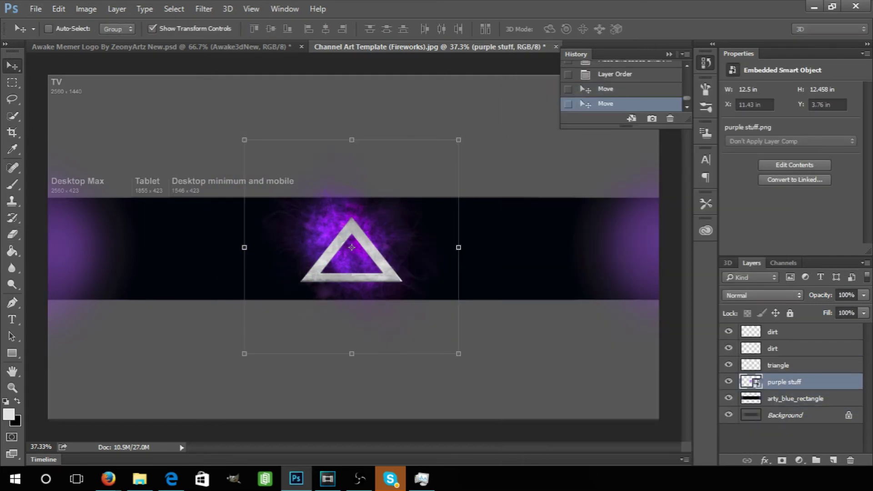
pyautogui.moveTo(360, 243); pyautogui.dragTo(200, 248)
pyautogui.moveTo(200, 248); pyautogui.dragTo(195, 249)
pyautogui.moveTo(304, 144); pyautogui.dragTo(152, 110)
pyautogui.moveTo(237, 259); pyautogui.dragTo(557, 229)
pyautogui.rightClick(265, 216)
pyautogui.click(296, 225)
# Duplicate the purple burst again for the dark band's right part, rotate the copy and apply the transform
pyautogui.rightClick(795, 382)
pyautogui.click(522, 87)
pyautogui.moveTo(601, 132); pyautogui.dragTo(553, 116)
pyautogui.rightClick(358, 185)
pyautogui.click(388, 193)
# Add two more purple stuff copies along the band's lower edge, one on each side of the triangle, transforming the left one
pyautogui.rightClick(782, 382)
pyautogui.click(523, 89)
pyautogui.moveTo(562, 234); pyautogui.dragTo(296, 297)
pyautogui.rightClick(790, 385)
pyautogui.click(523, 89)
pyautogui.moveTo(126, 188); pyautogui.dragTo(87, 246)
pyautogui.moveTo(298, 332); pyautogui.dragTo(333, 317)
pyautogui.press('Return')
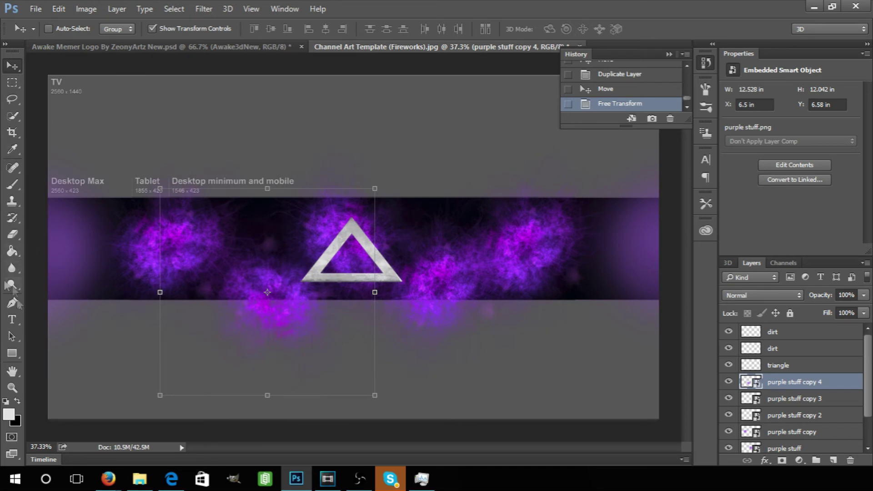
# Rasterize purple stuff copy 4 and erase the part spilling below the dark band with a 40 px Eraser
pyautogui.click(12, 234)
pyautogui.click(231, 321)
pyautogui.press('Return')
pyautogui.click(65, 29)
pyautogui.moveTo(82, 72); pyautogui.dragTo(88, 72)
pyautogui.moveTo(231, 333); pyautogui.dragTo(252, 336)
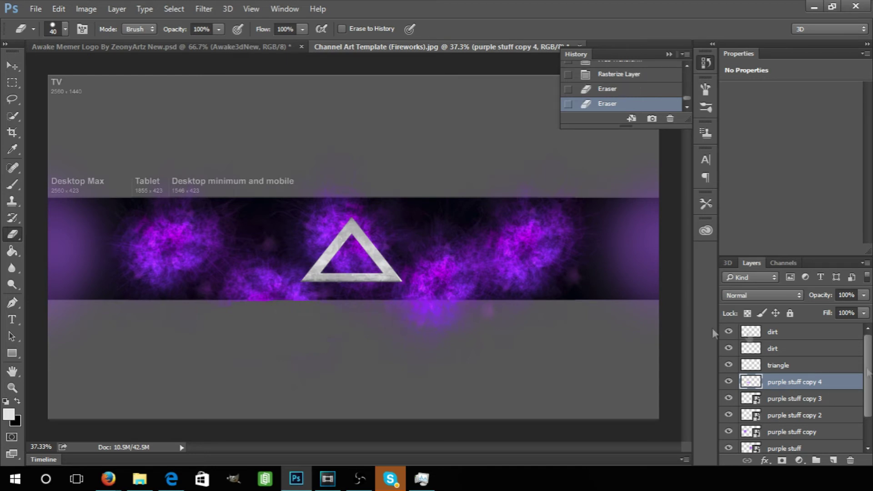
# Rasterize purple stuff copy 3 and erase the part of its burst that extends below the dark band
pyautogui.hotkey('alt', '[')
pyautogui.hotkey('alt', '[')
pyautogui.hotkey('alt', '[')
pyautogui.press('v')
pyautogui.click(798, 396)
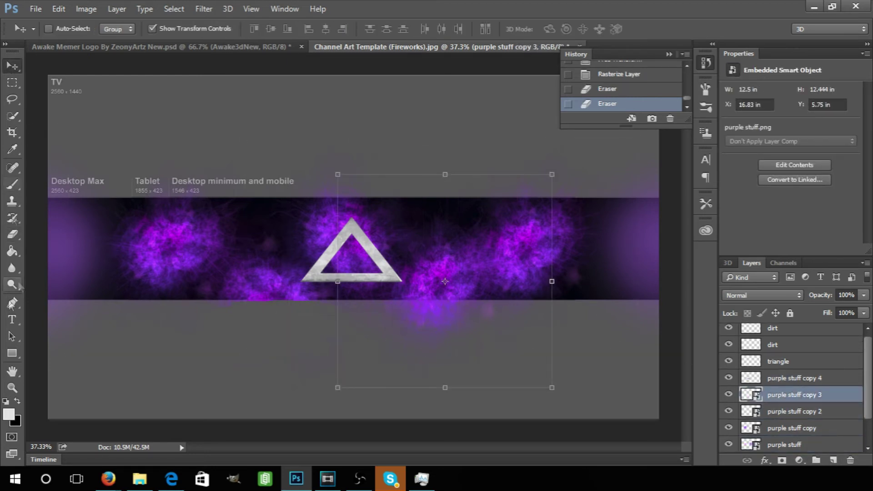
pyautogui.click(12, 234)
pyautogui.click(413, 315)
pyautogui.press('Return')
pyautogui.moveTo(350, 343)
pyautogui.mouseDown()
pyautogui.moveTo(488, 319)
pyautogui.moveTo(516, 354)
pyautogui.moveTo(485, 312)
pyautogui.moveTo(424, 310)
pyautogui.mouseUp()
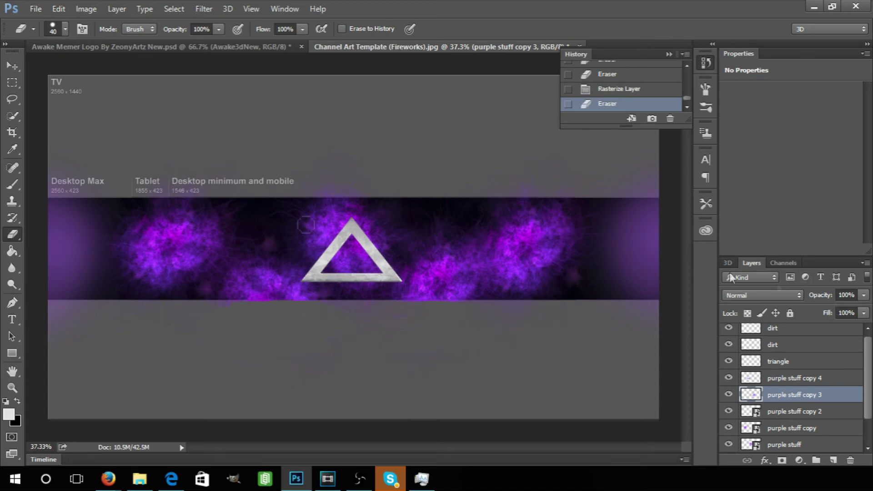
pyautogui.click(35, 9)
pyautogui.click(68, 308)
pyautogui.scroll(-5, 320, 186)
pyautogui.scroll(-10, 320, 182)
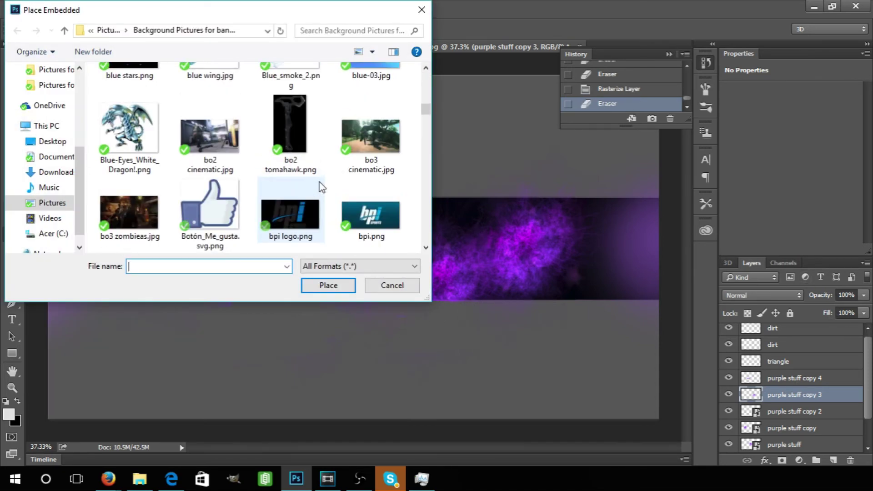
pyautogui.scroll(4, 320, 182)
pyautogui.click(392, 285)
# Start placing another embedded image from the background pictures folder
pyautogui.hotkey('alt', 'Tab')
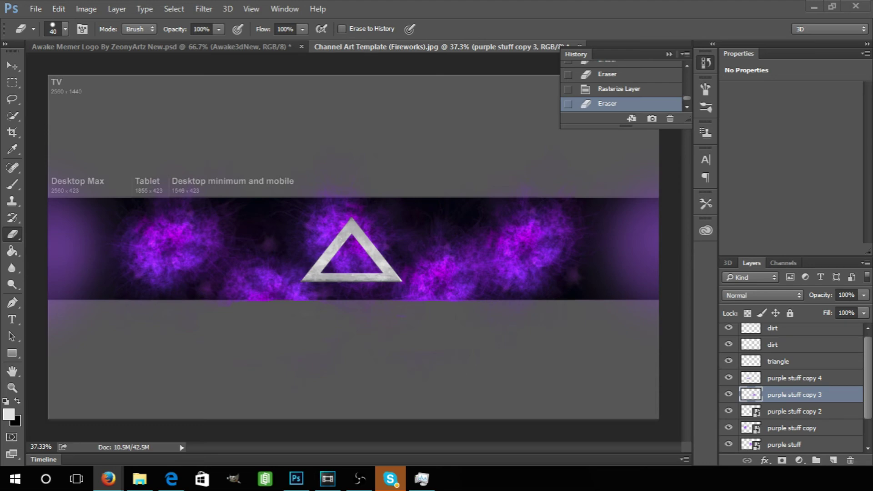
pyautogui.click(35, 8)
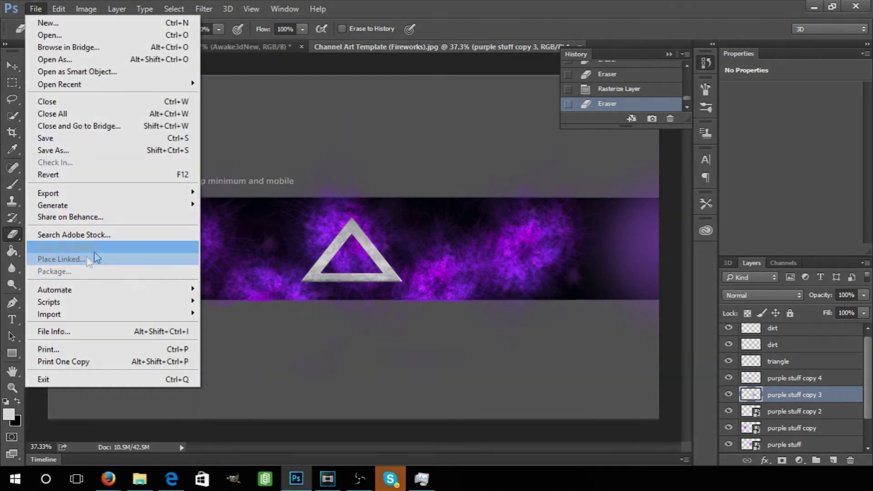
pyautogui.click(86, 255)
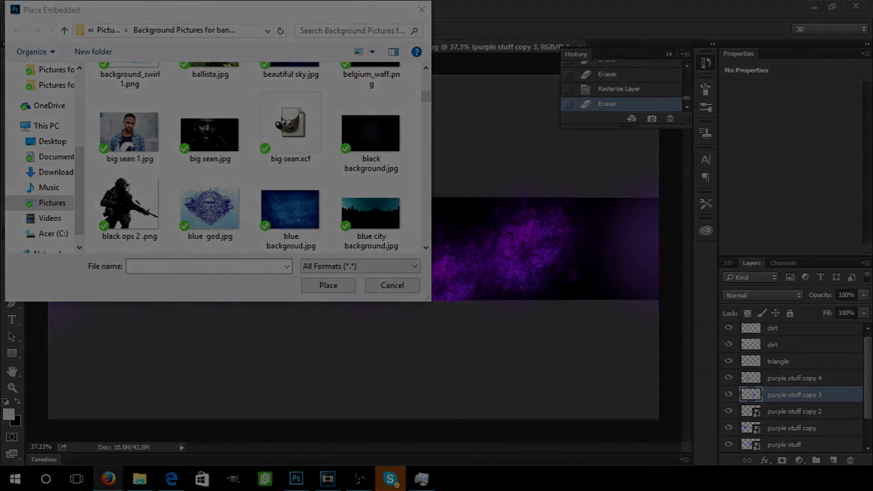